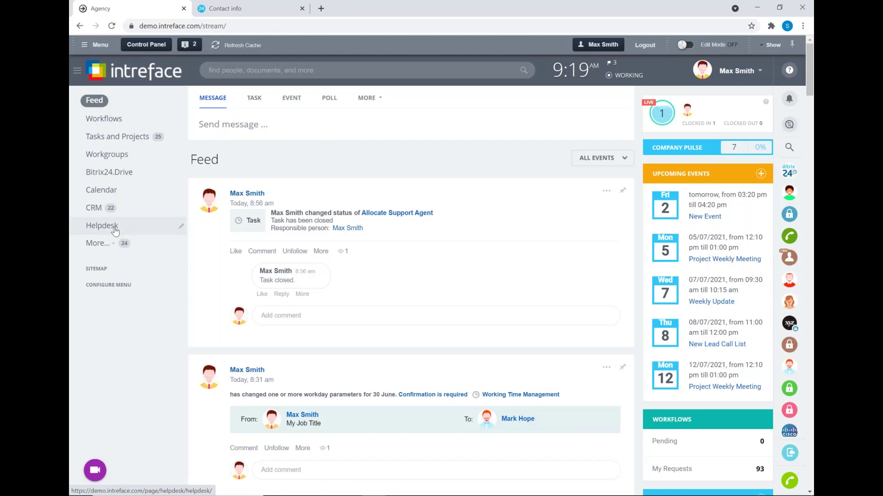
# Step: Open the Helpdesk board and filter its in-progress tickets by the signed-in employee as responsible person
pyautogui.click(115, 231)
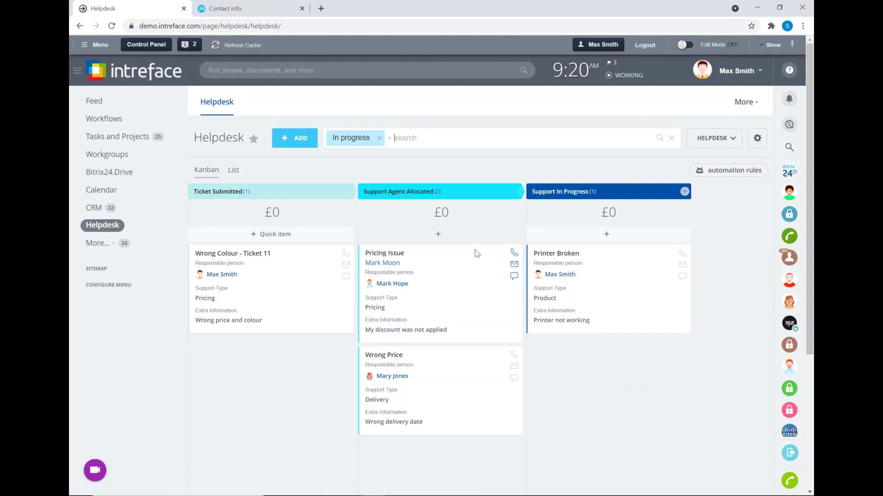
pyautogui.click(360, 139)
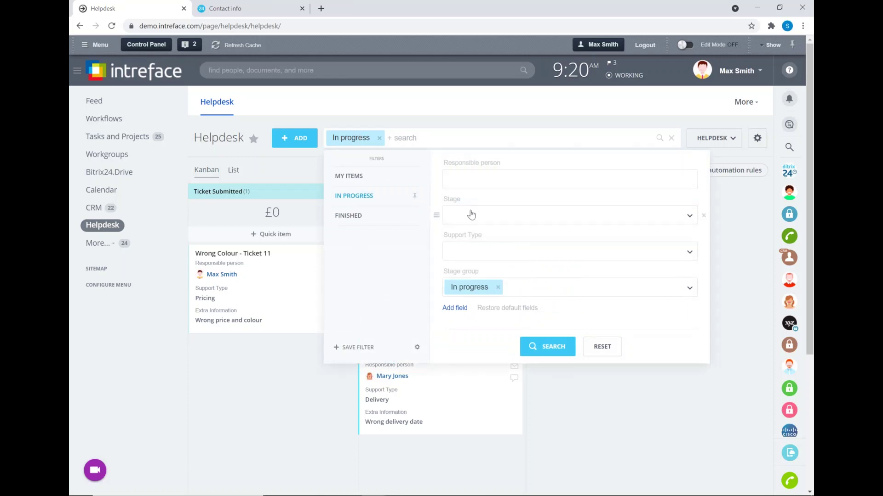
pyautogui.click(491, 180)
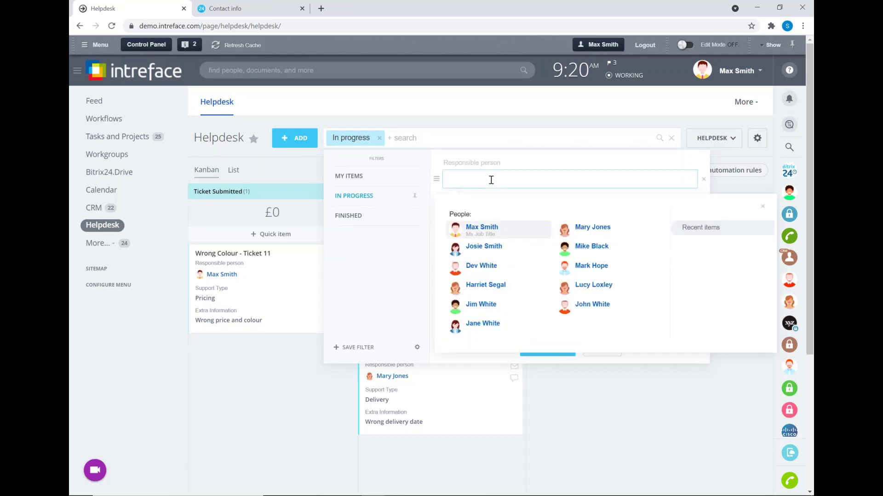
pyautogui.click(479, 228)
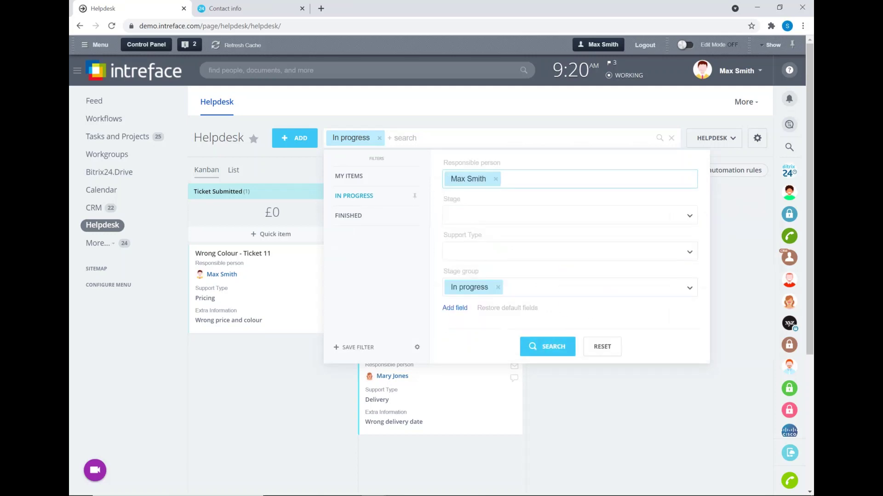
pyautogui.click(547, 348)
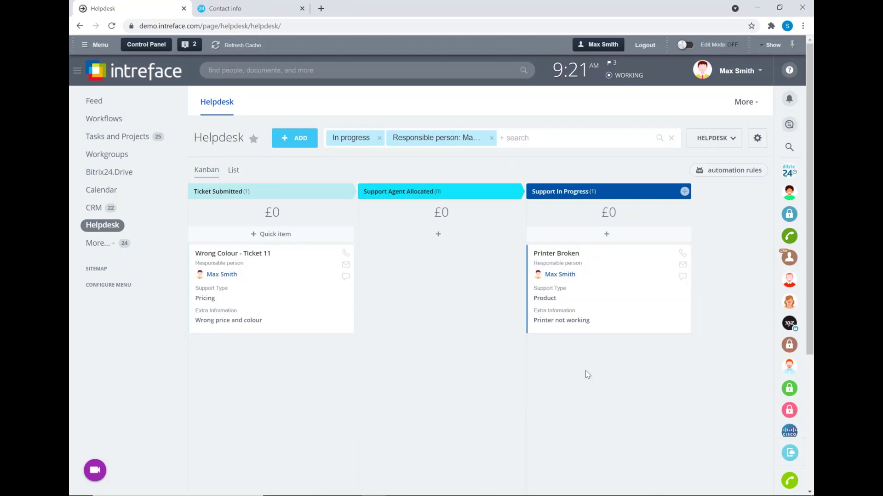
# Step: View the tickets as a list, return to the Kanban view and remove the responsible person filter
pyautogui.click(233, 171)
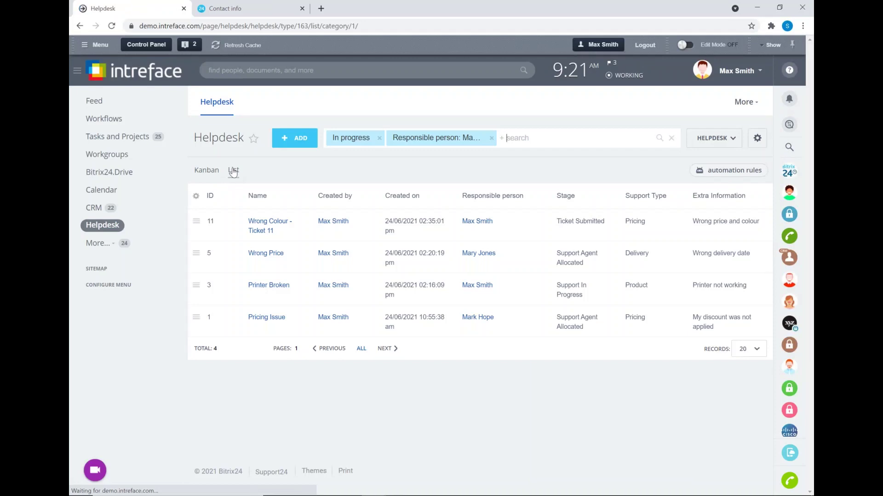
pyautogui.click(205, 171)
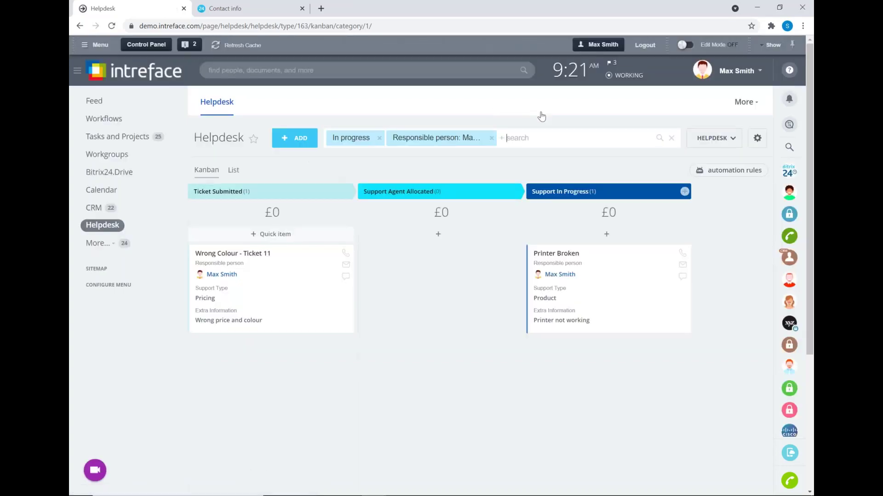
pyautogui.click(491, 138)
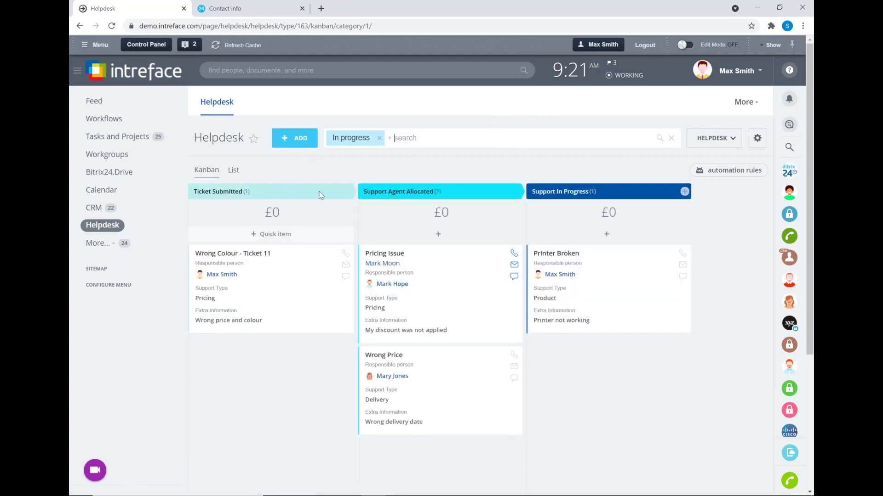
# Step: Open the Helpdesk automation rules for configuration and review the settings of the Support Acknowledgment Email and Support Investigation rules
pyautogui.click(710, 171)
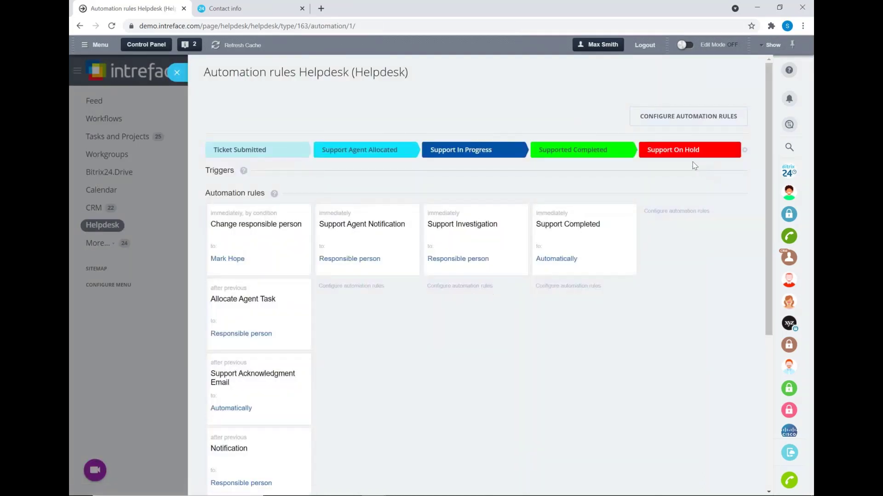
pyautogui.click(644, 116)
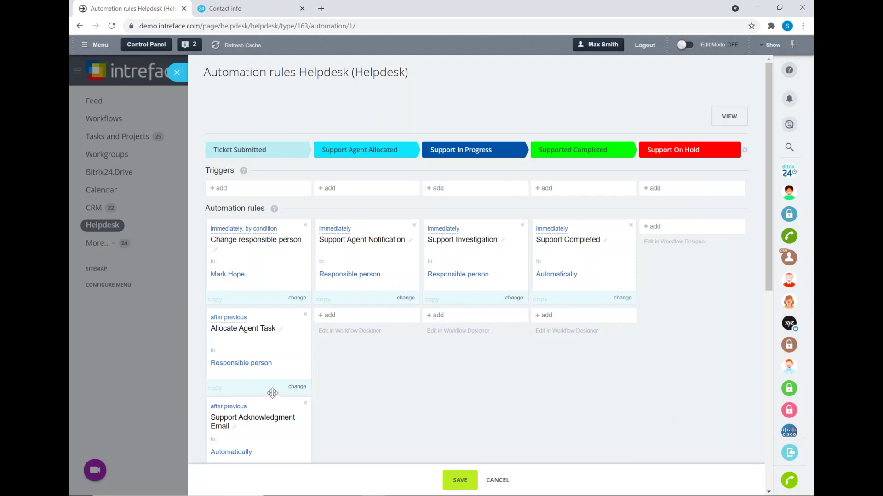
pyautogui.click(229, 410)
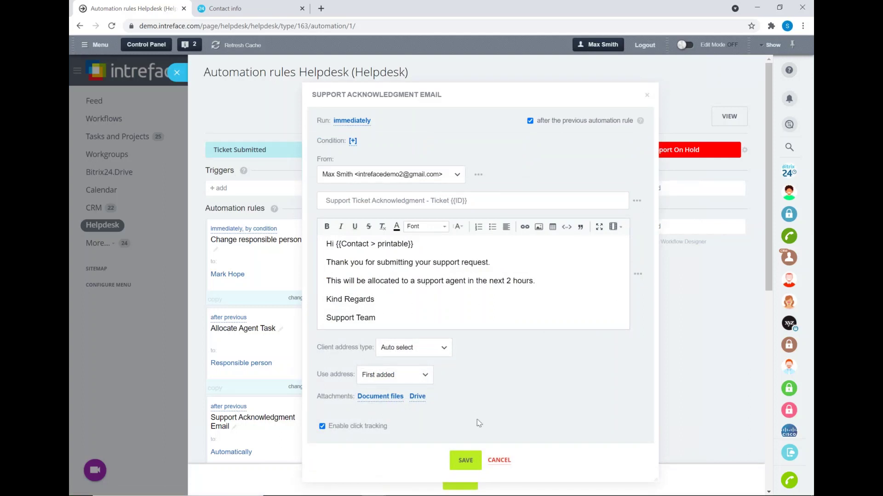
pyautogui.click(499, 460)
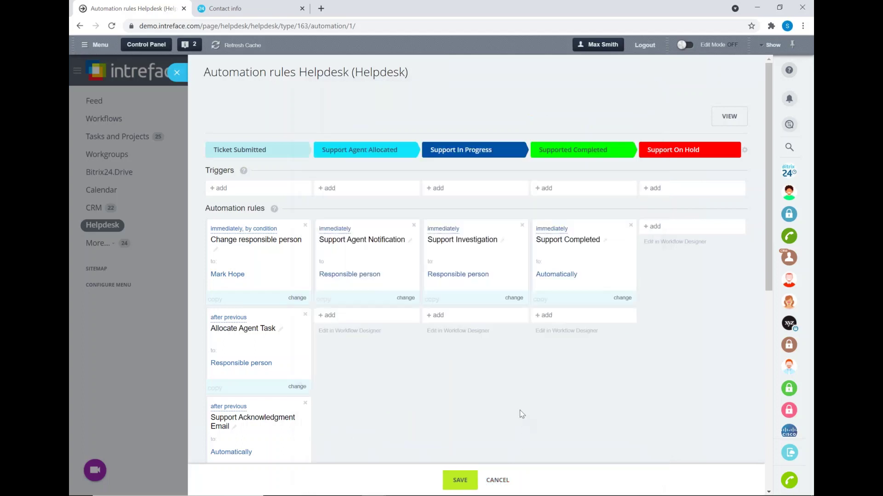
pyautogui.click(451, 231)
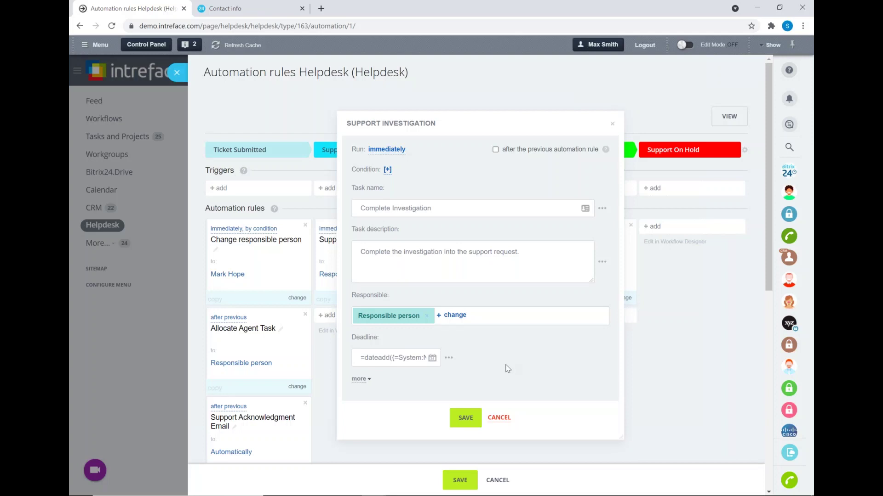
pyautogui.click(466, 420)
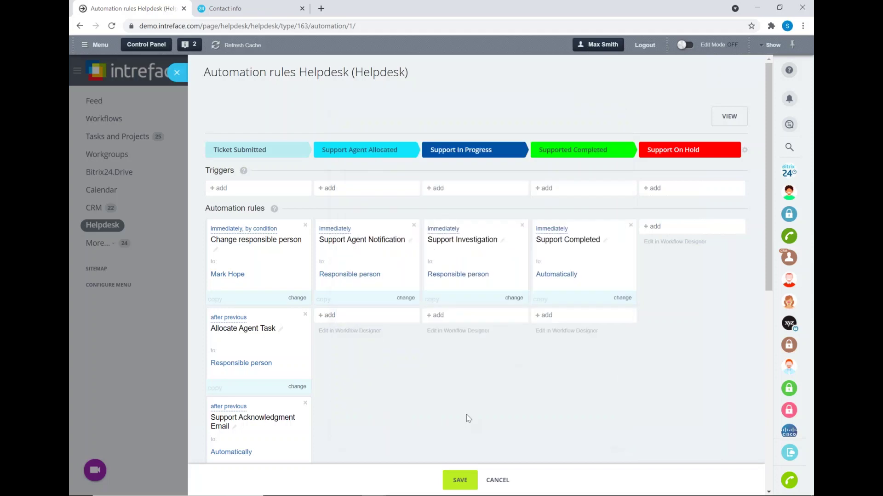
# Step: Review the automation rules available for Support Agent Allocated and the triggers available for Support In Progress, and close the automation rules
pyautogui.click(398, 316)
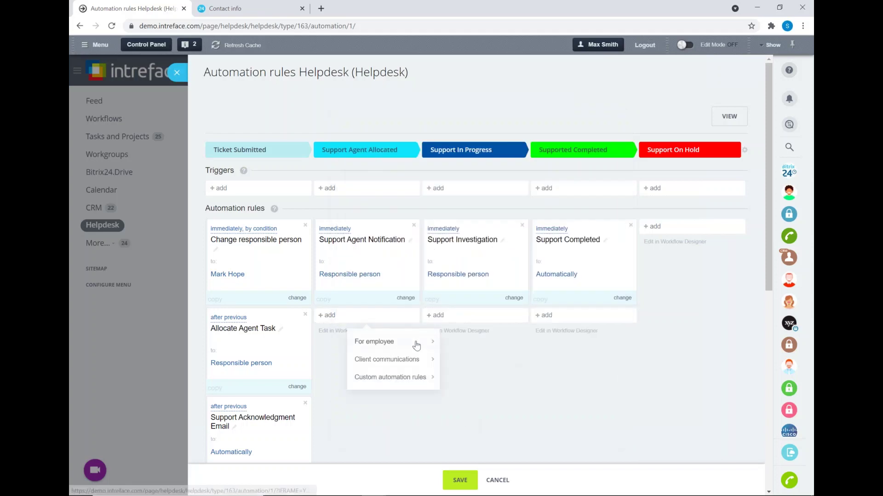
pyautogui.moveTo(416, 341)
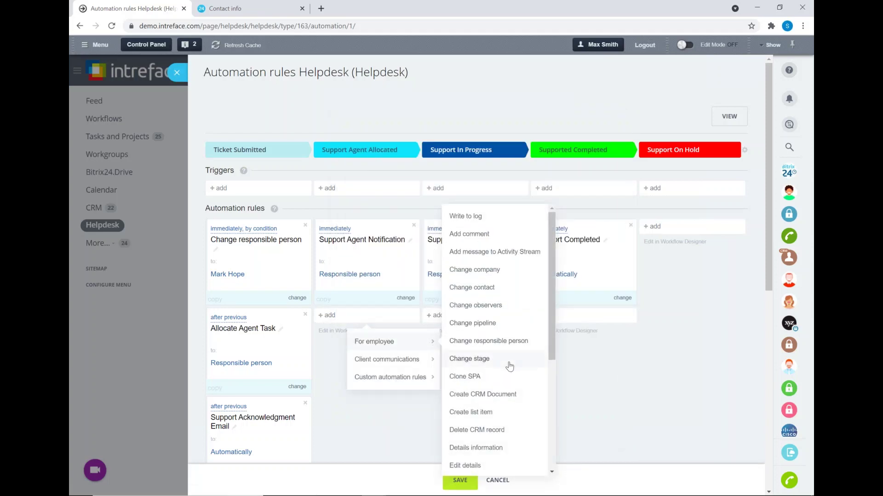
pyautogui.scroll(-2, 507, 365)
pyautogui.moveTo(424, 361)
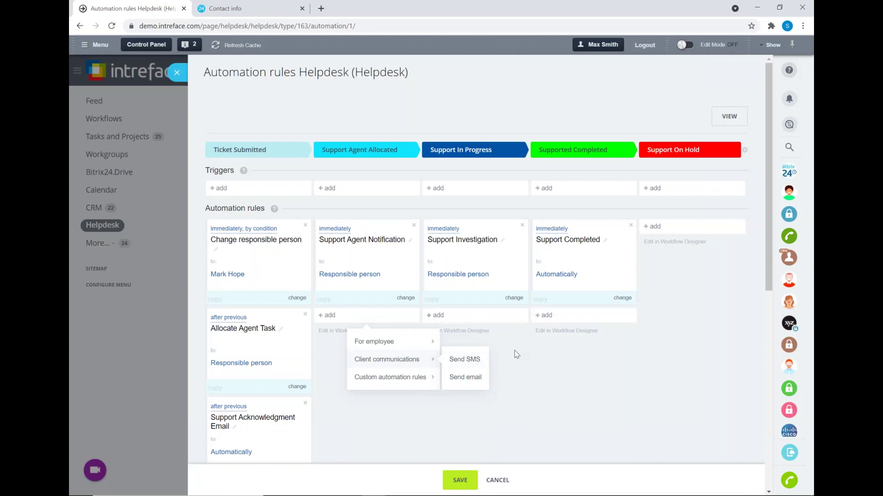
pyautogui.click(464, 193)
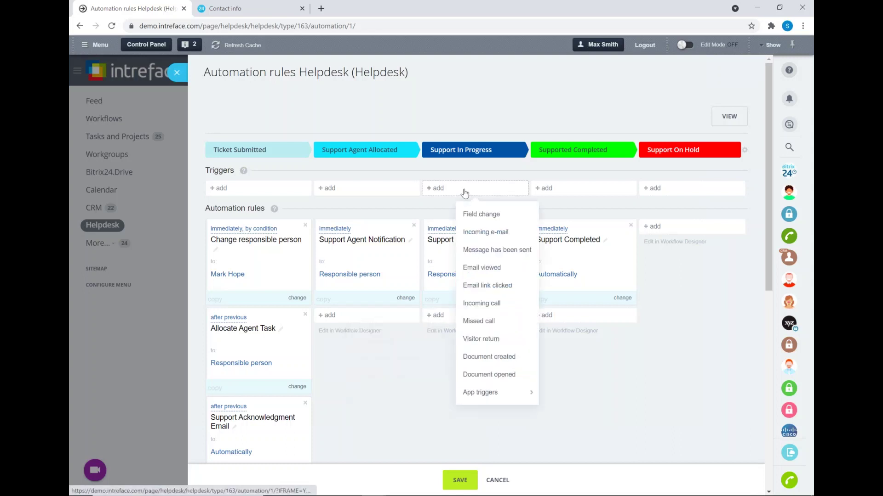
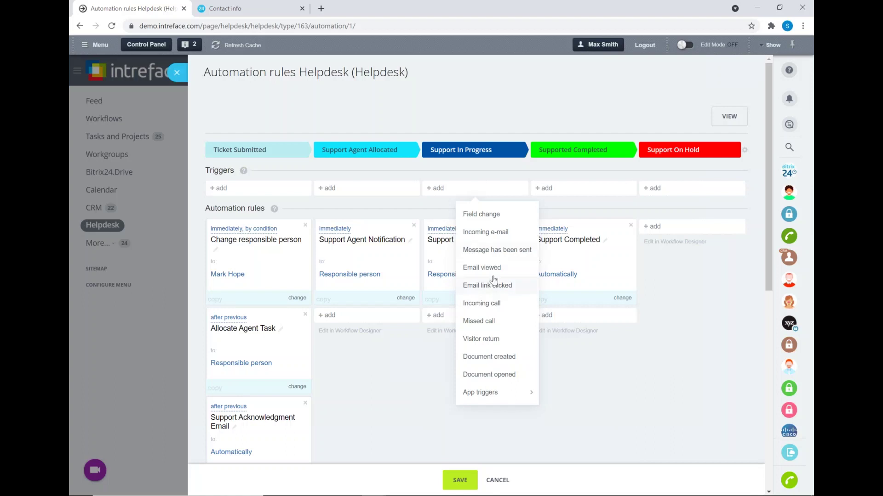
pyautogui.click(476, 115)
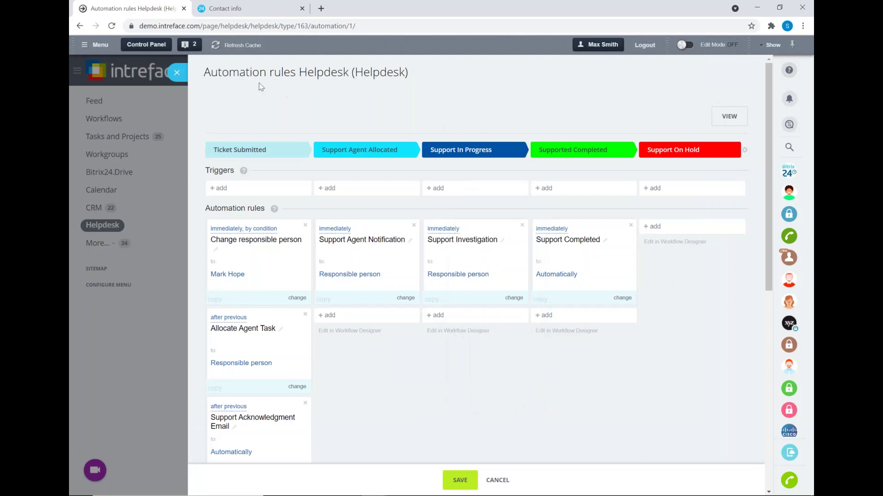
pyautogui.click(176, 73)
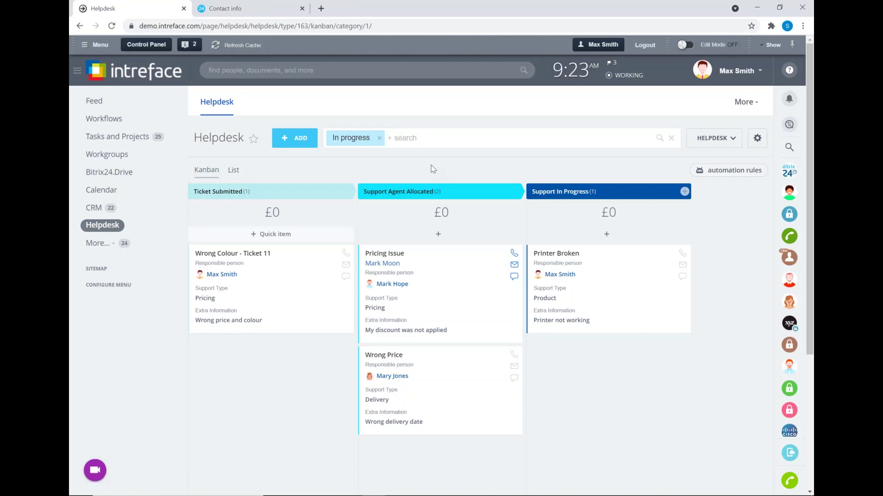
# Step: Switch to the Support Ticket Form page and set the support type to Product
pyautogui.click(258, 10)
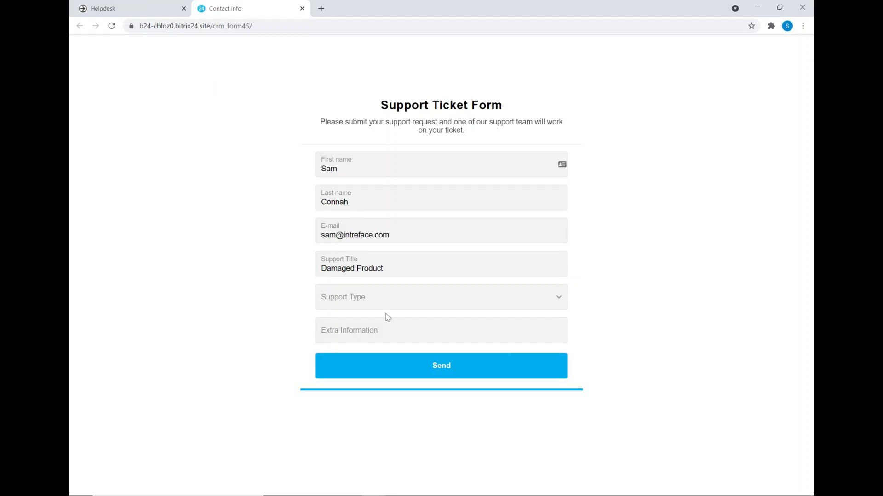
pyautogui.click(360, 303)
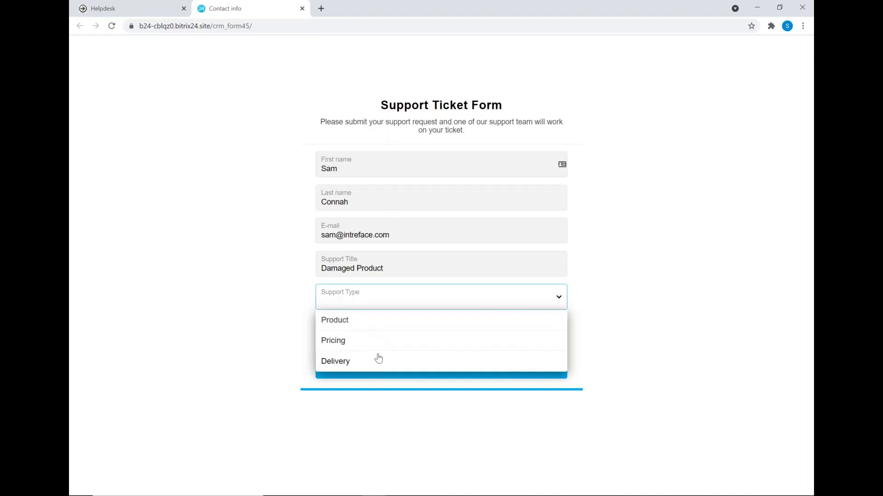
pyautogui.click(347, 324)
# Step: Enter "The product I received was damaged. I would like a new product delivered please." as extra information and submit the form
pyautogui.click(356, 334)
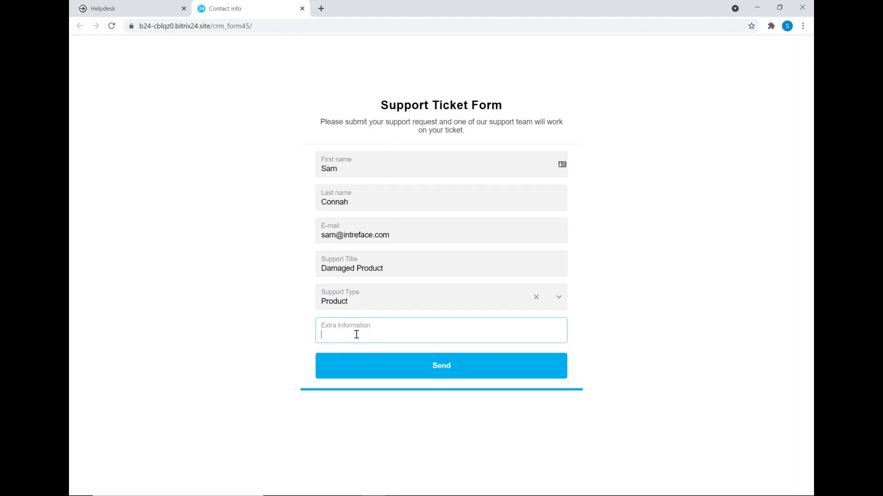
pyautogui.write('The product I recieved was d')
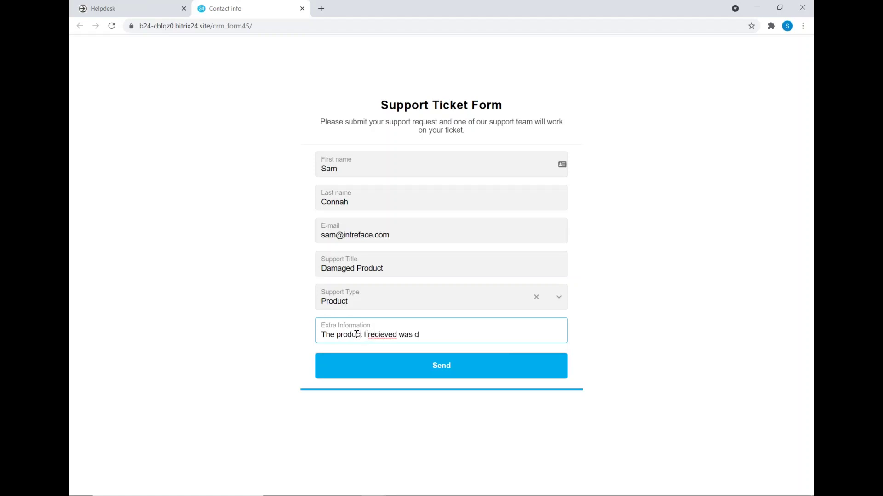
pyautogui.write('amaged')
pyautogui.rightClick(389, 338)
pyautogui.click(410, 340)
pyautogui.rightClick(440, 334)
pyautogui.click(462, 343)
pyautogui.write('I would like a new product delivered please.')
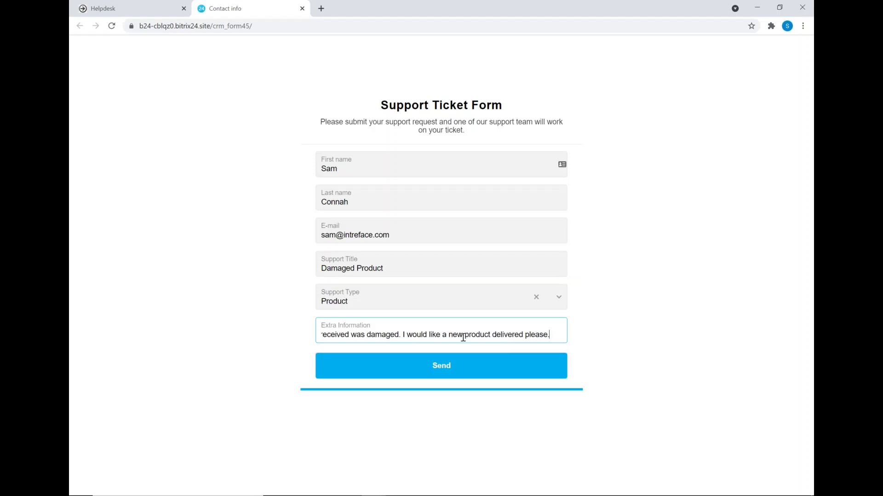
pyautogui.click(392, 435)
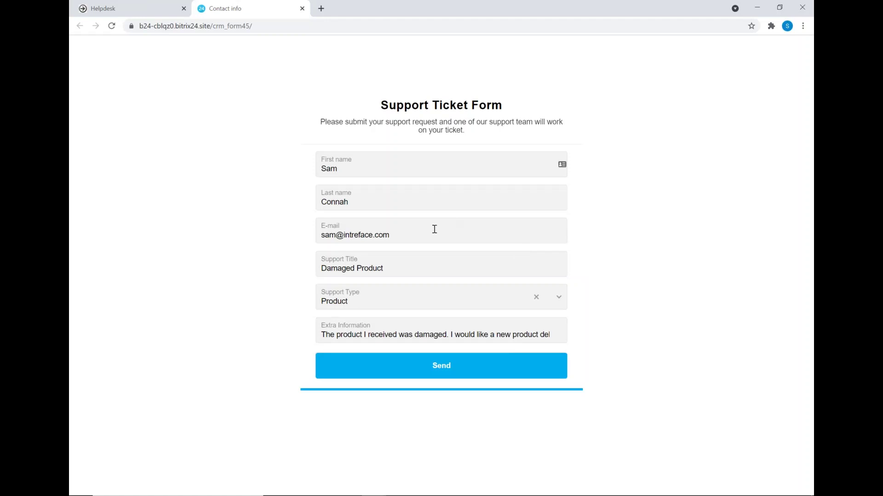
pyautogui.click(423, 371)
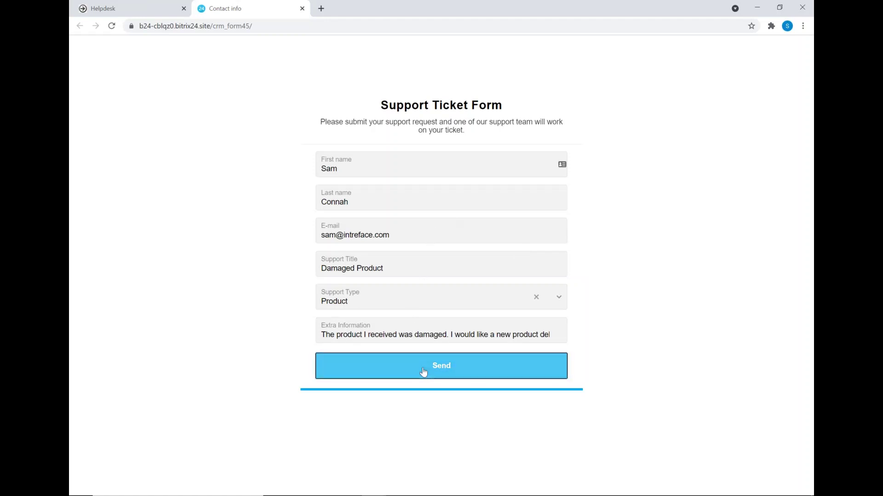
# Step: Return to the portal, reload the Helpdesk board and open the newly submitted Damaged Product ticket
pyautogui.click(128, 8)
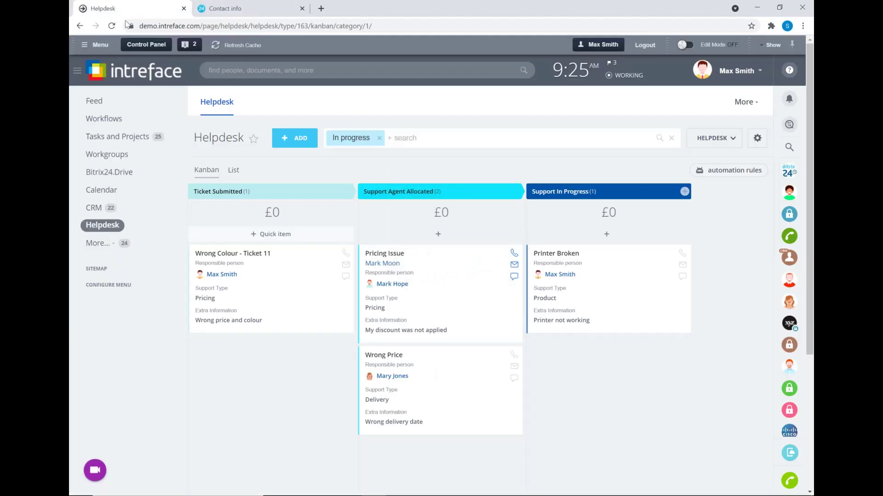
pyautogui.click(99, 100)
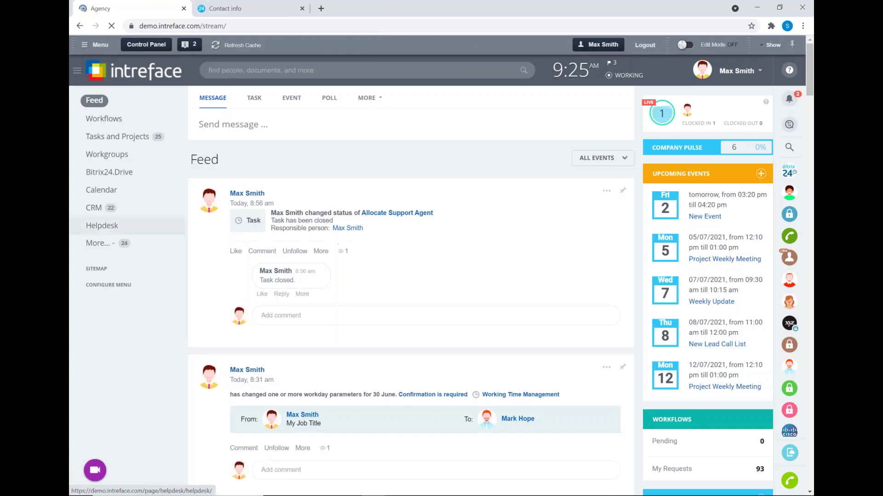
pyautogui.click(95, 227)
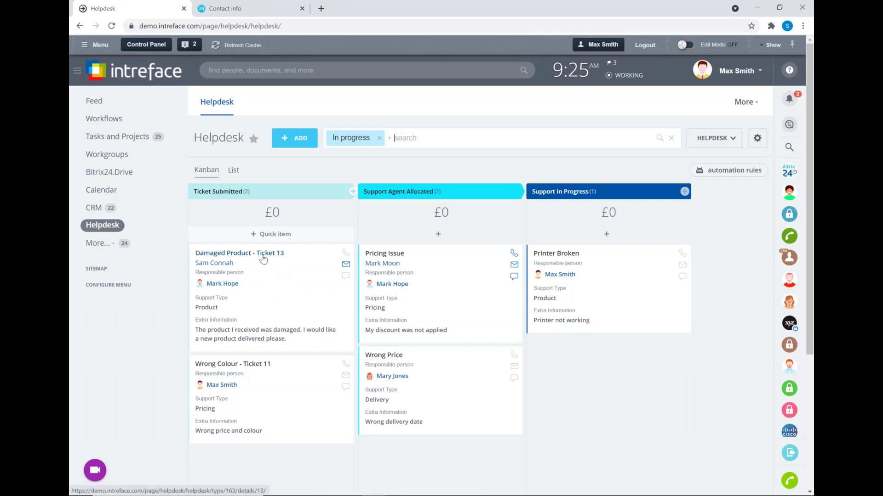
pyautogui.click(263, 254)
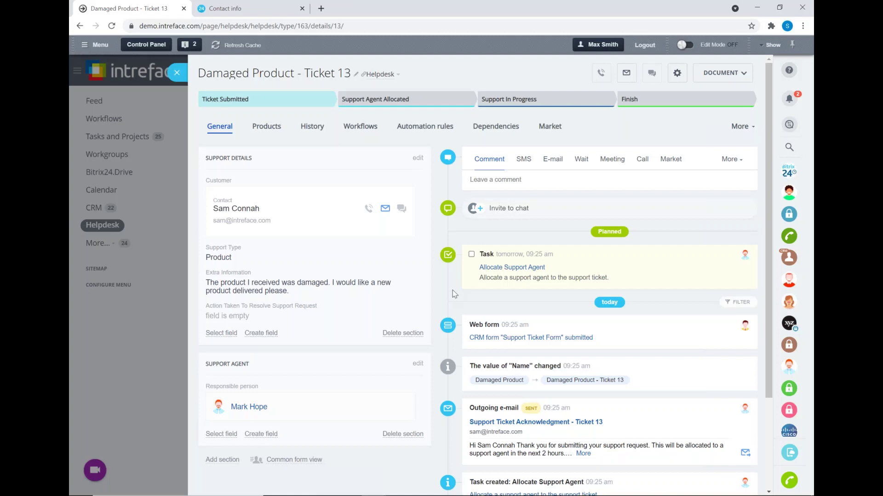
# Step: Review the Damaged Product ticket's timeline and read the outgoing Support Ticket Acknowledgment e-mail
pyautogui.scroll(-1, 453, 302)
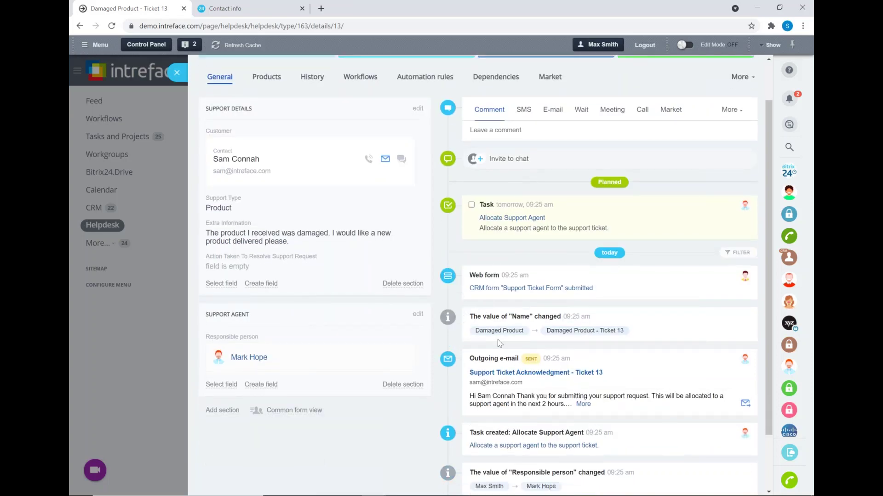
pyautogui.click(529, 373)
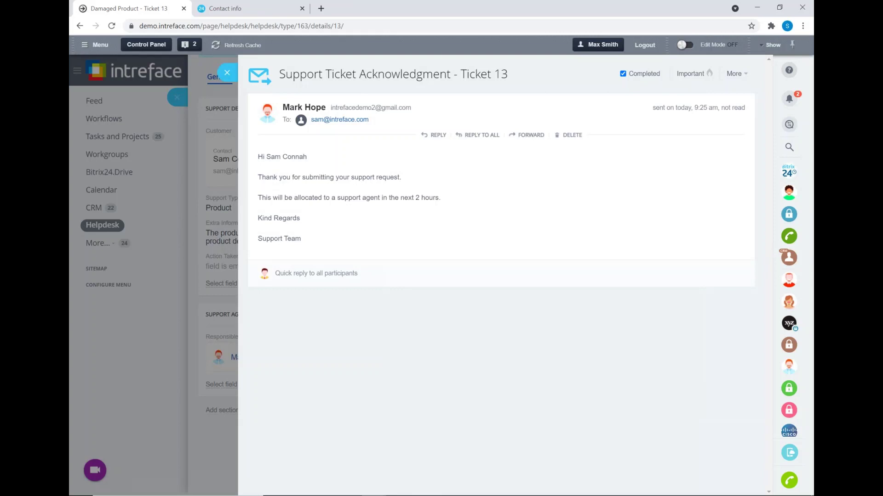
pyautogui.click(227, 72)
pyautogui.scroll(2, 468, 184)
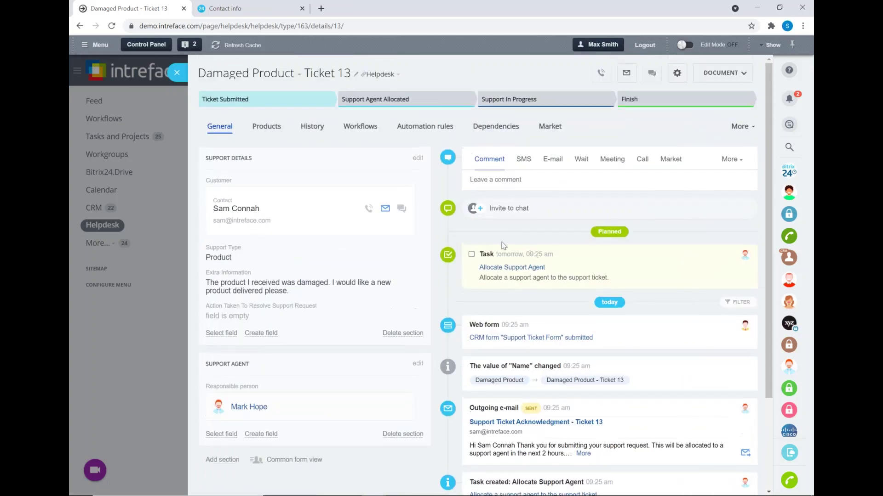
# Step: Review the Allocate Support Agent task and reassign the ticket's responsible person to the signed-in employee
pyautogui.click(502, 269)
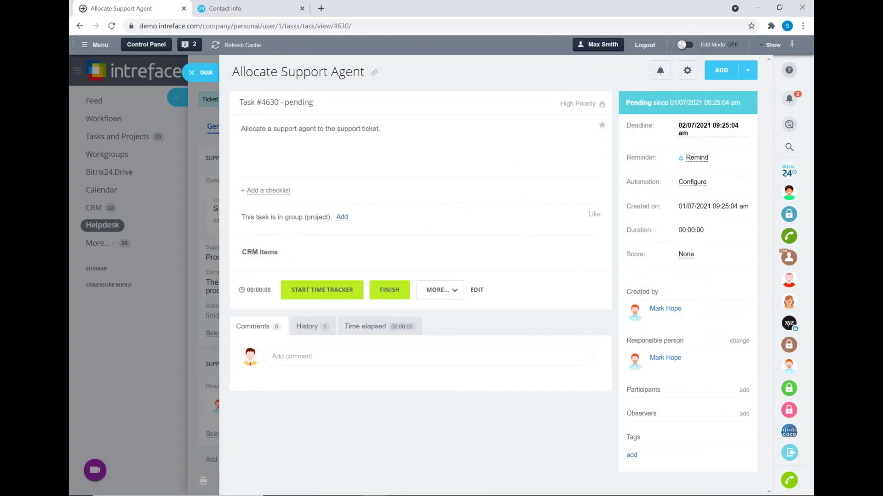
pyautogui.click(190, 73)
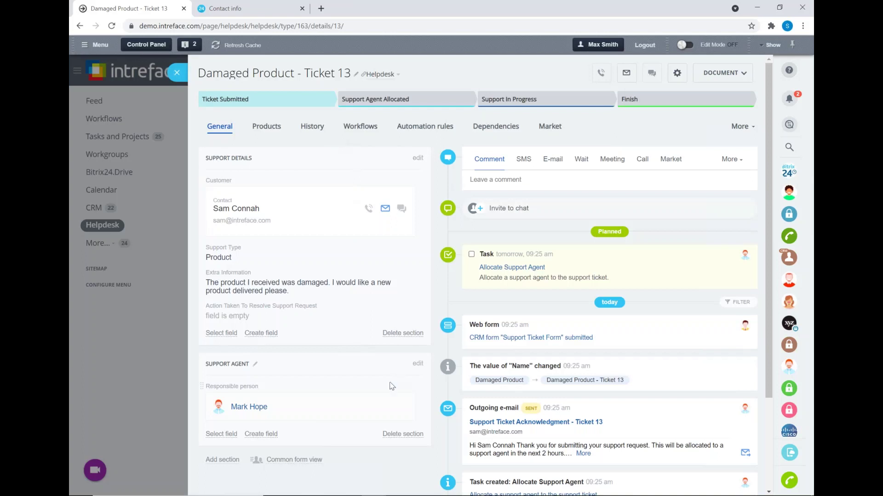
pyautogui.click(399, 393)
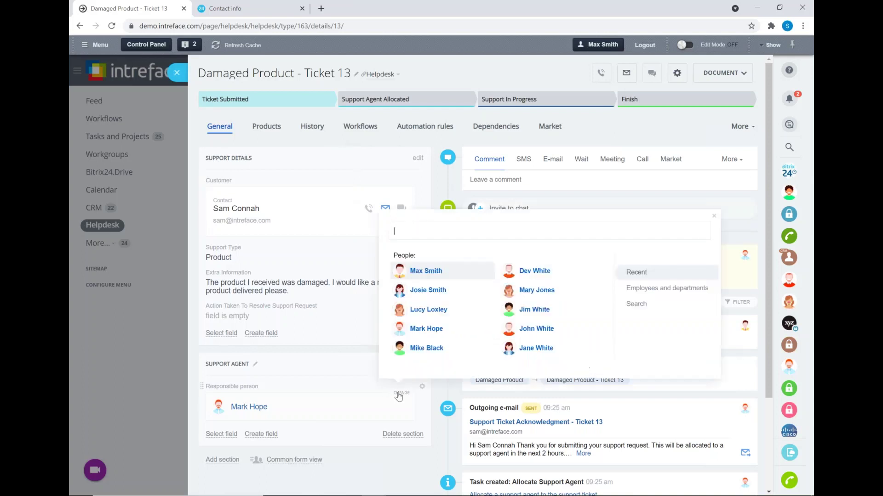
pyautogui.click(417, 273)
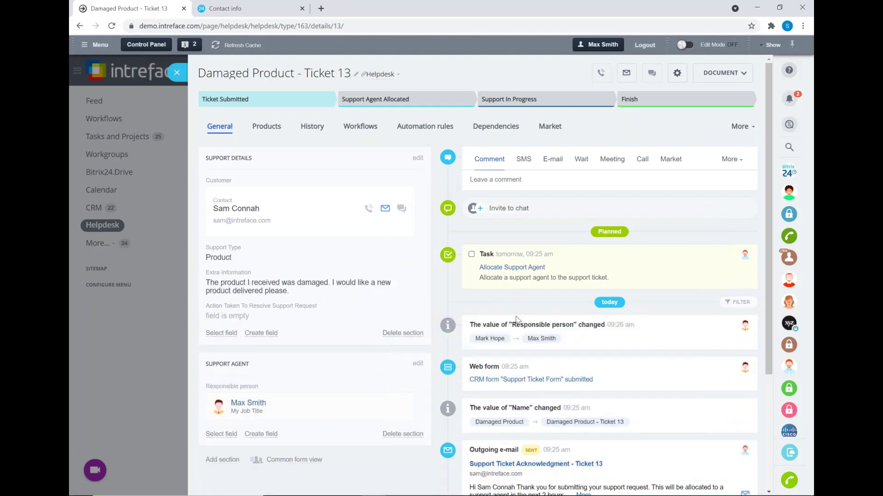
# Step: Complete the planned Allocate Support Agent task and move the Damaged Product ticket to the Support Agent Allocated stage
pyautogui.click(472, 255)
pyautogui.click(440, 100)
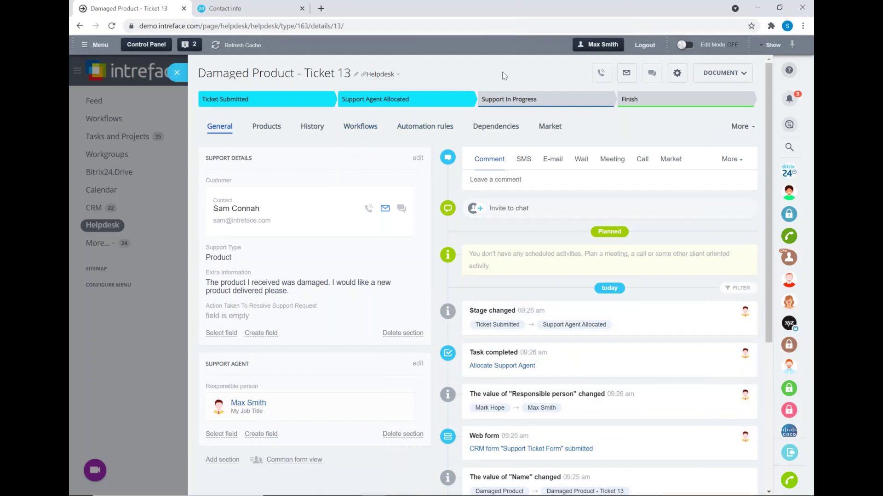
# Step: Post the comment "I will be getting in contact with the customer" on the ticket, showing the file attachment options before sending
pyautogui.click(537, 179)
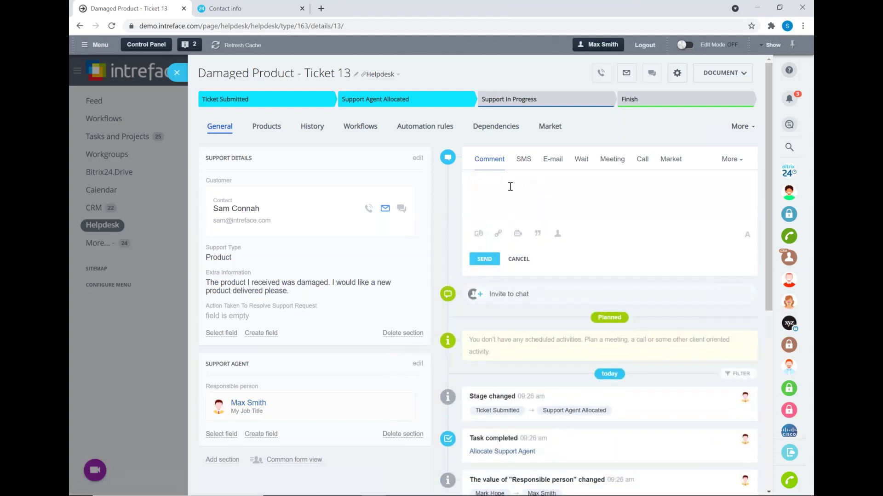
pyautogui.write('I will be getting in contact with the customer')
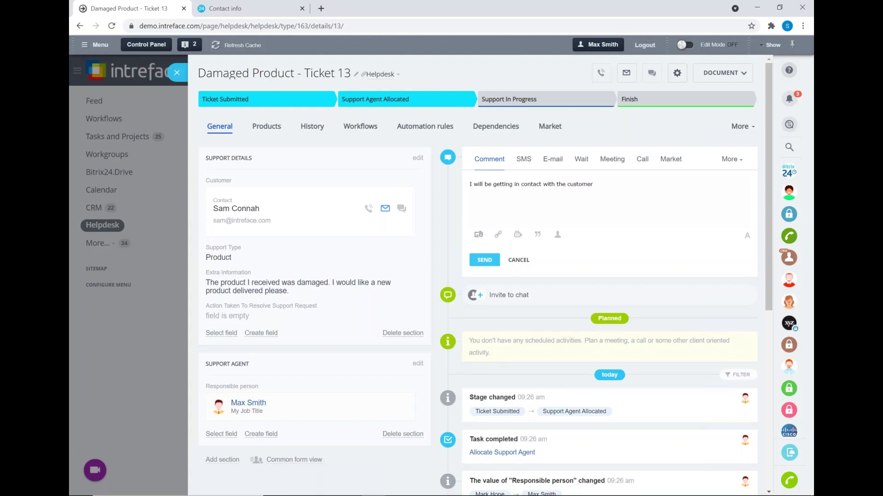
pyautogui.click(478, 235)
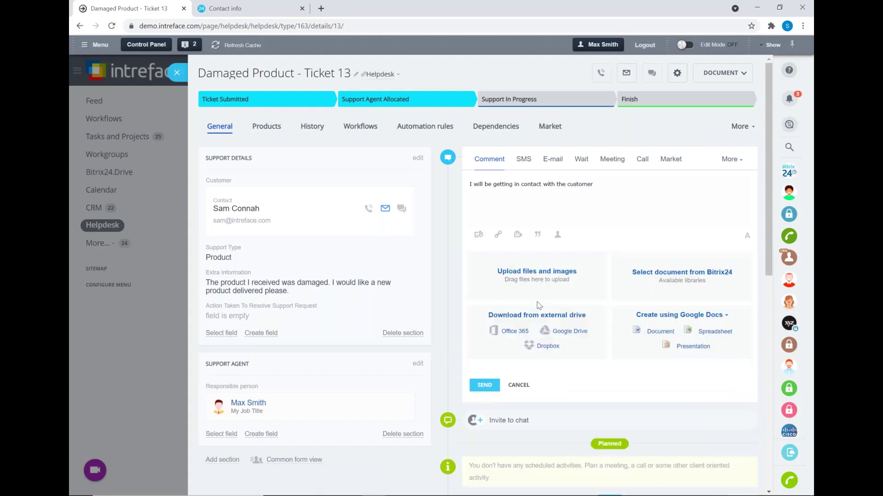
pyautogui.click(484, 385)
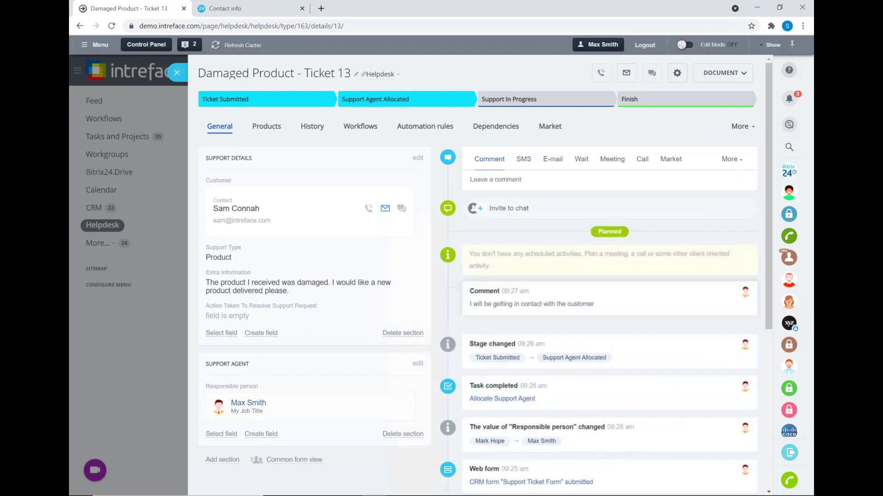
# Step: Move the ticket to the Support In Progress stage and review the Complete Investigation task
pyautogui.click(492, 99)
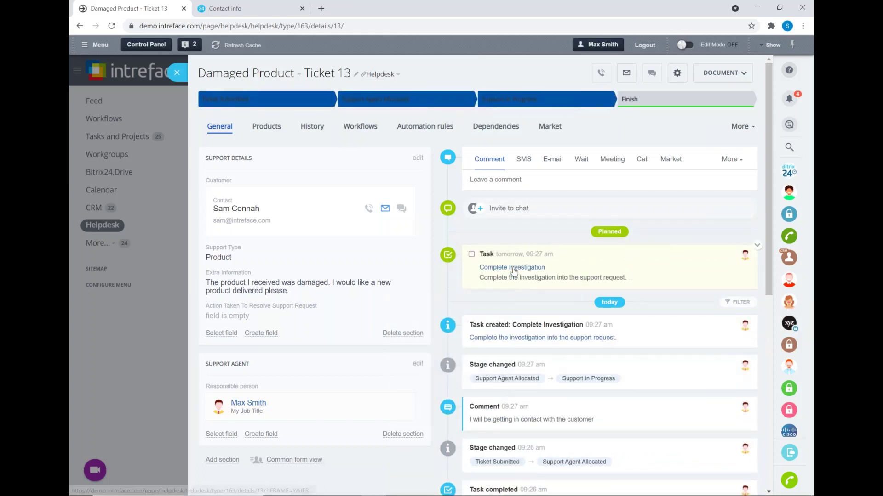
pyautogui.click(513, 268)
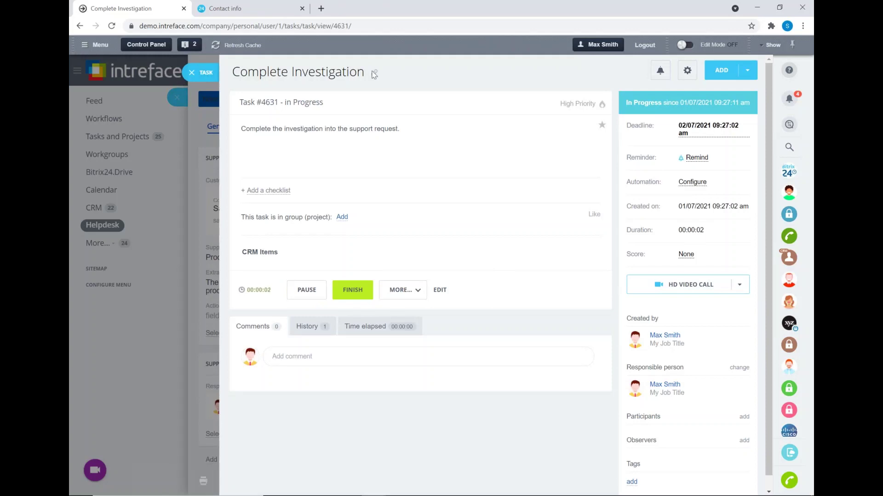
pyautogui.click(193, 74)
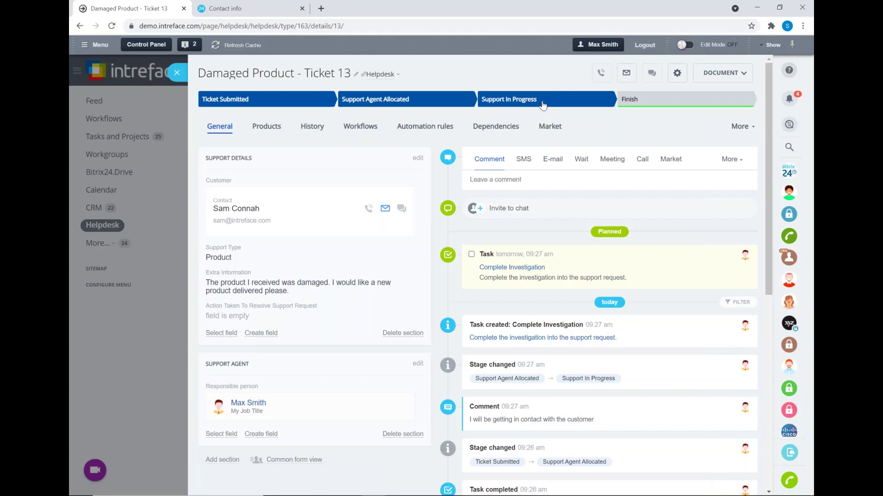
# Step: Finish the ticket as Supported Completed, recording "I have told the customer they will be recieving a new product" as the action taken
pyautogui.click(639, 99)
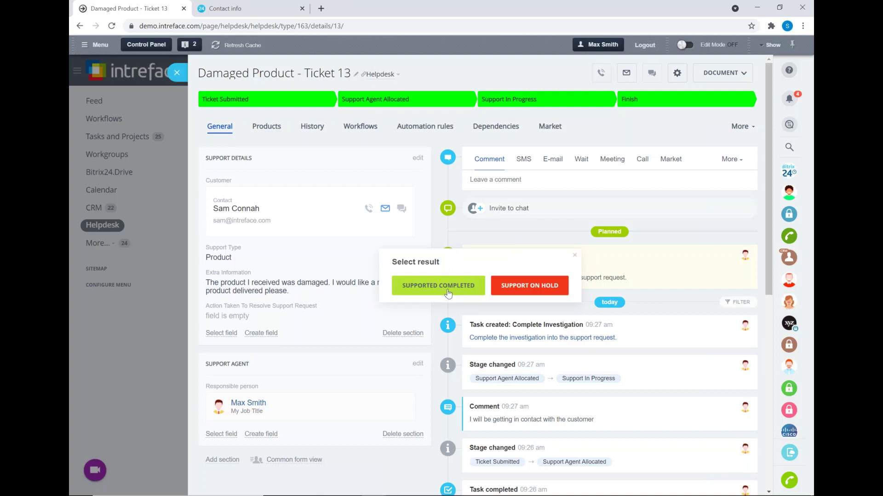
pyautogui.click(447, 293)
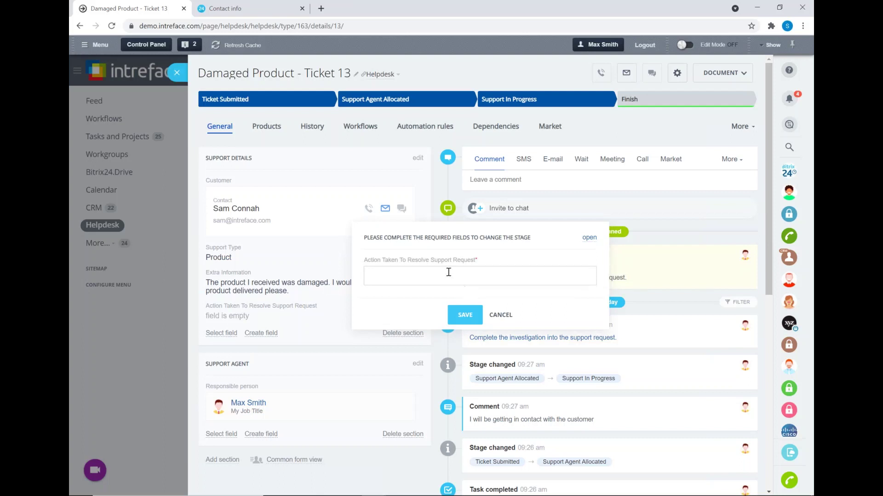
pyautogui.click(409, 277)
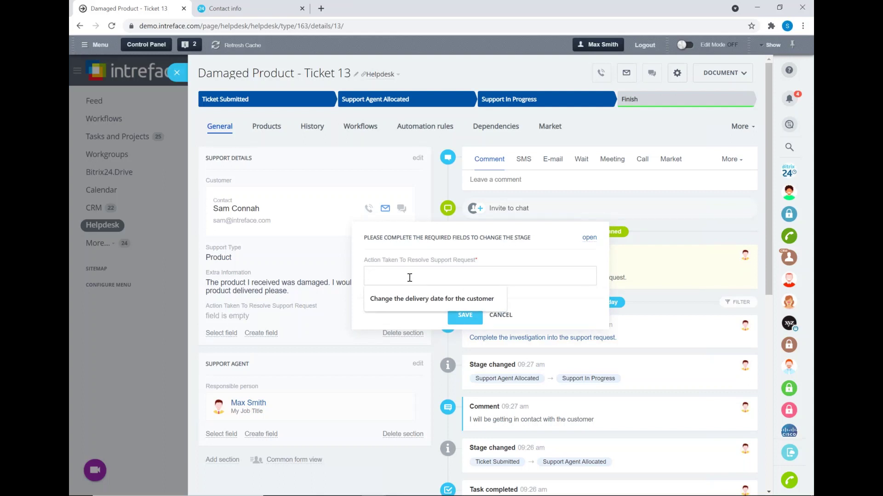
pyautogui.write('I have ')
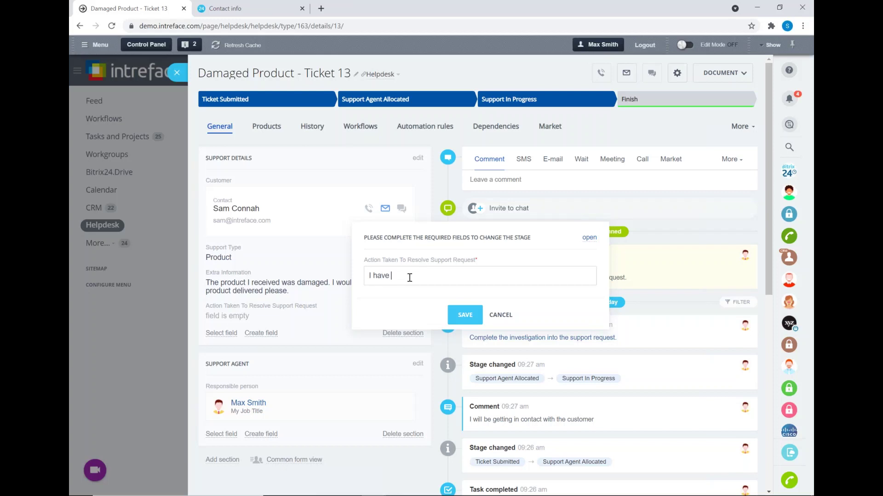
pyautogui.write('told the customer they will be ')
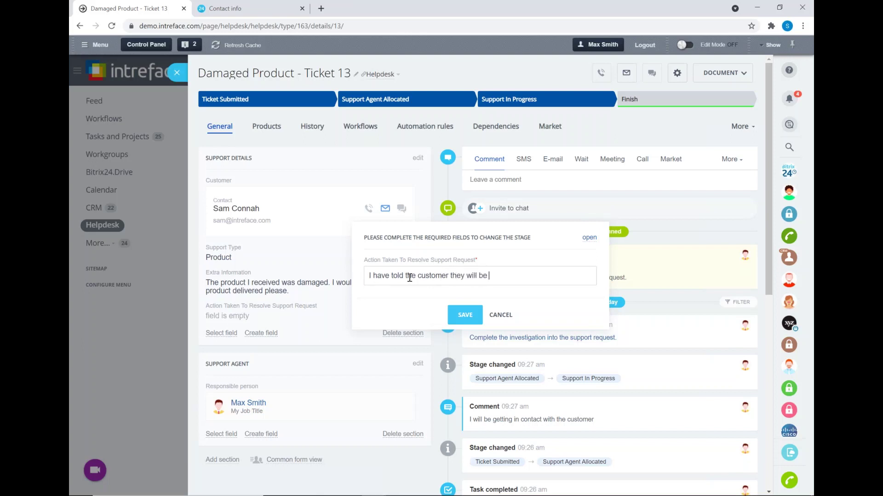
pyautogui.write('recieving a new product')
pyautogui.click(462, 316)
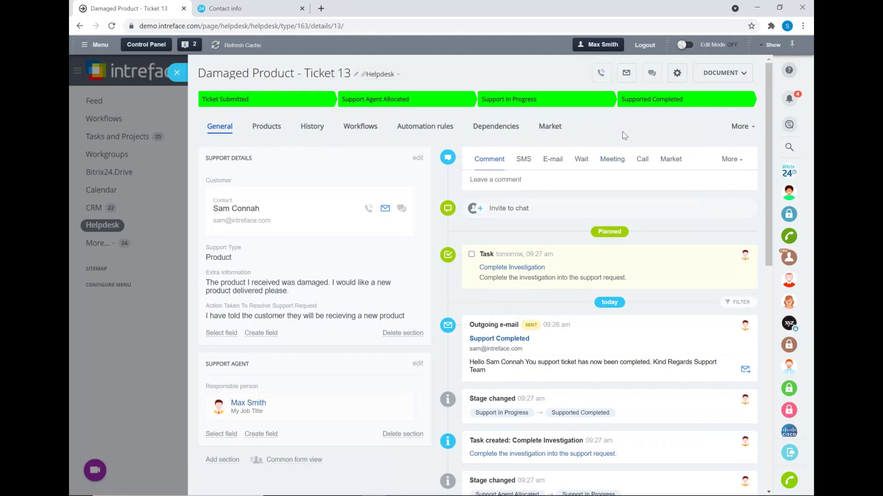
# Step: Read the outgoing Support Completed e-mail and return to the Helpdesk board
pyautogui.click(492, 343)
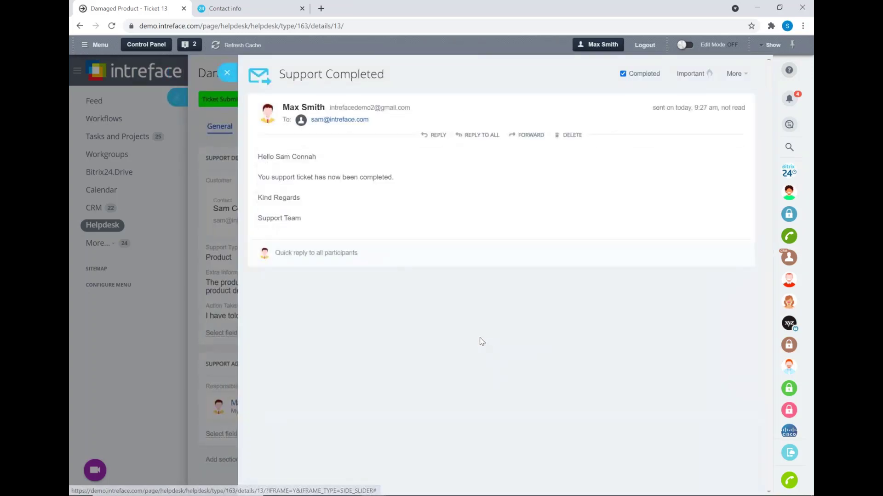
pyautogui.click(227, 73)
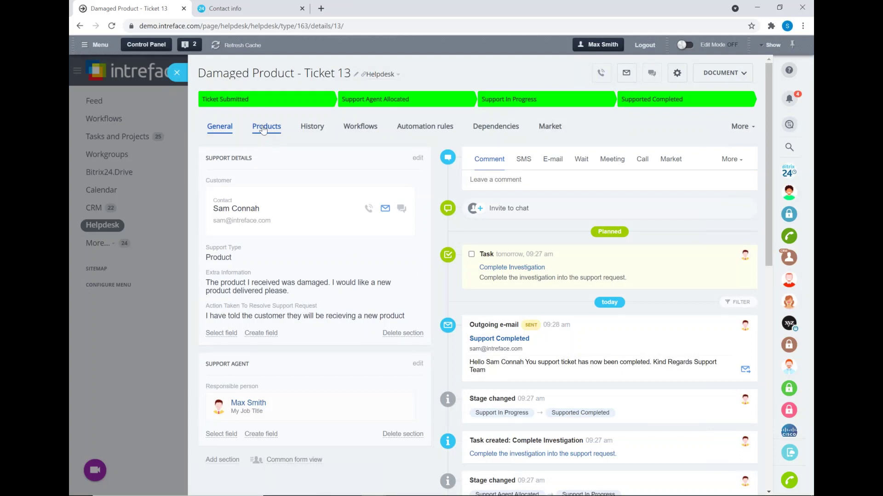
pyautogui.click(178, 73)
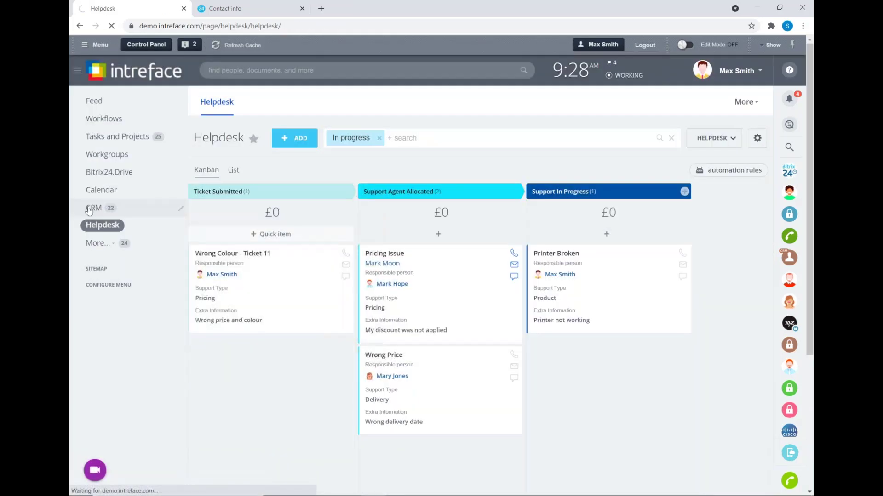
# Step: Open the Tech Co sales manager's record in the CRM contacts and view the helpdesk tickets linked to it
pyautogui.click(89, 209)
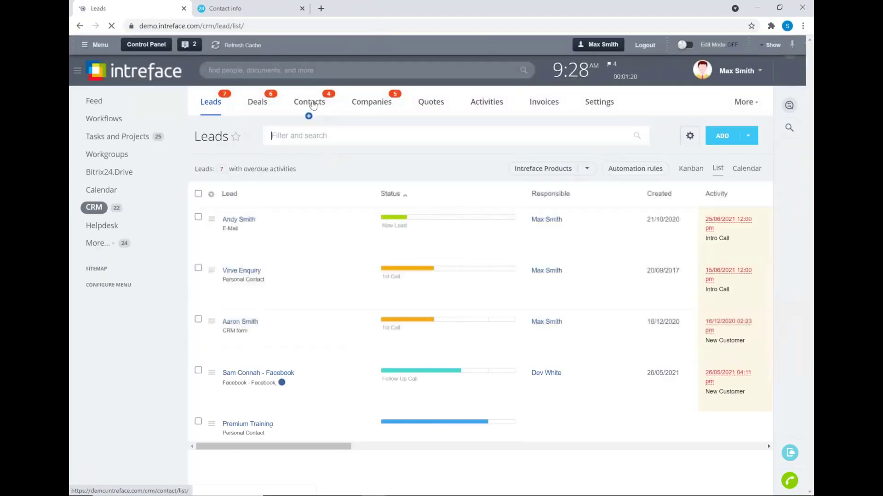
pyautogui.click(313, 105)
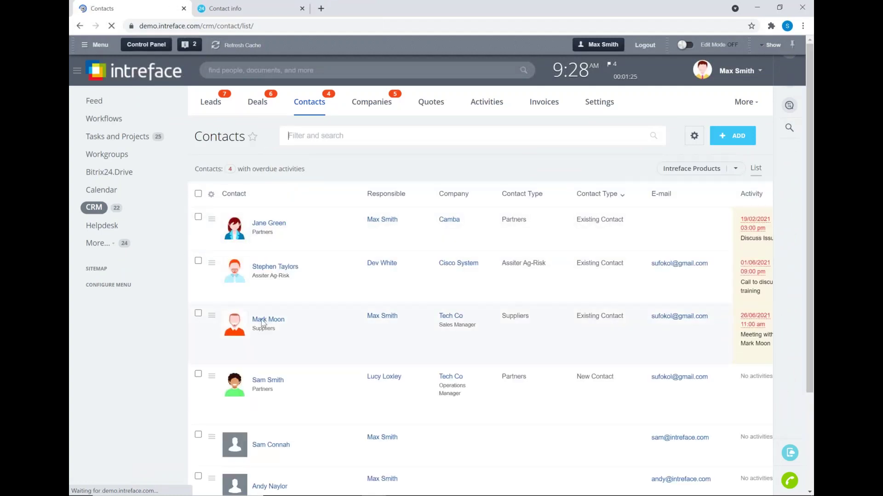
pyautogui.click(263, 321)
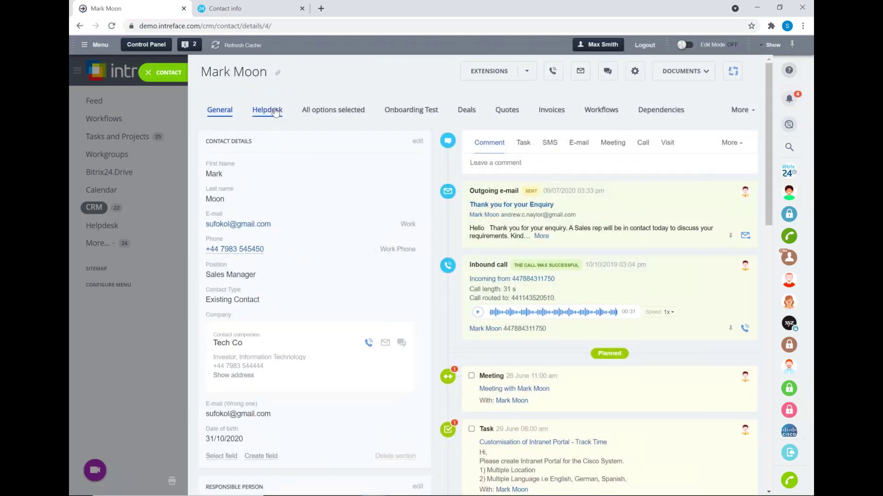
pyautogui.click(275, 112)
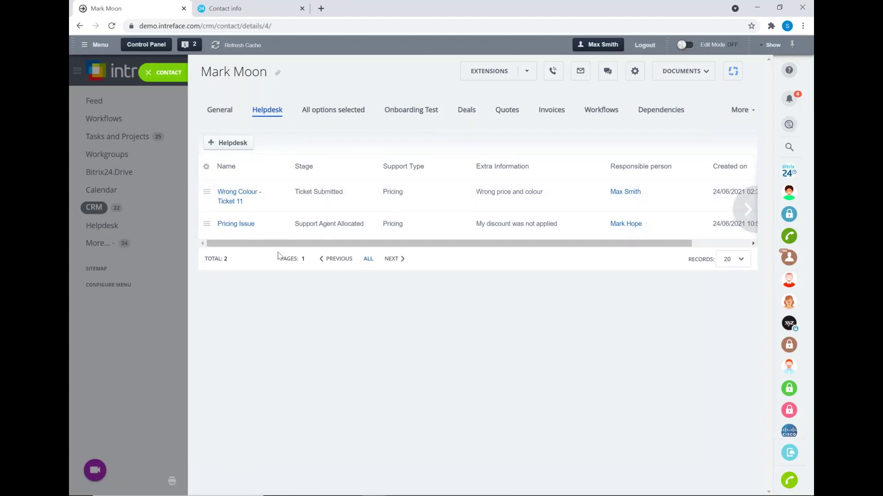
# Step: Review the contact's Wrong Colour - Ticket 11 details and return to the contact's helpdesk ticket list
pyautogui.click(230, 201)
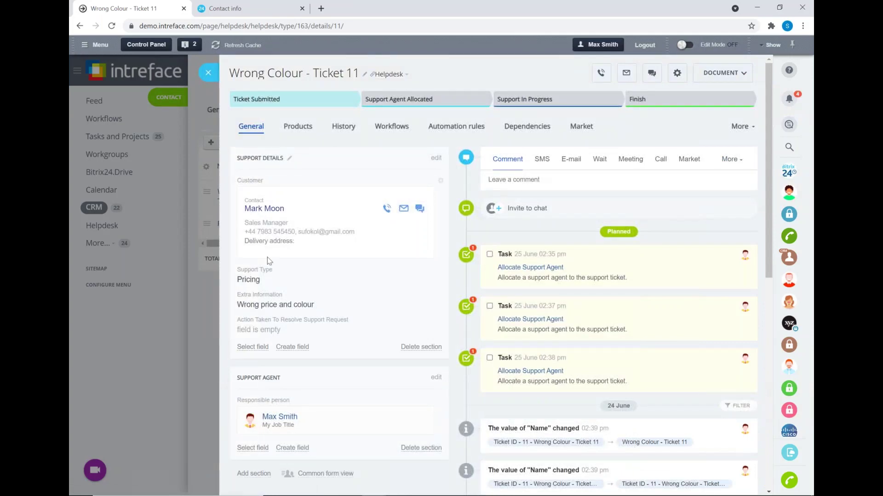
pyautogui.scroll(-3, 267, 257)
pyautogui.scroll(3, 235, 85)
pyautogui.click(209, 74)
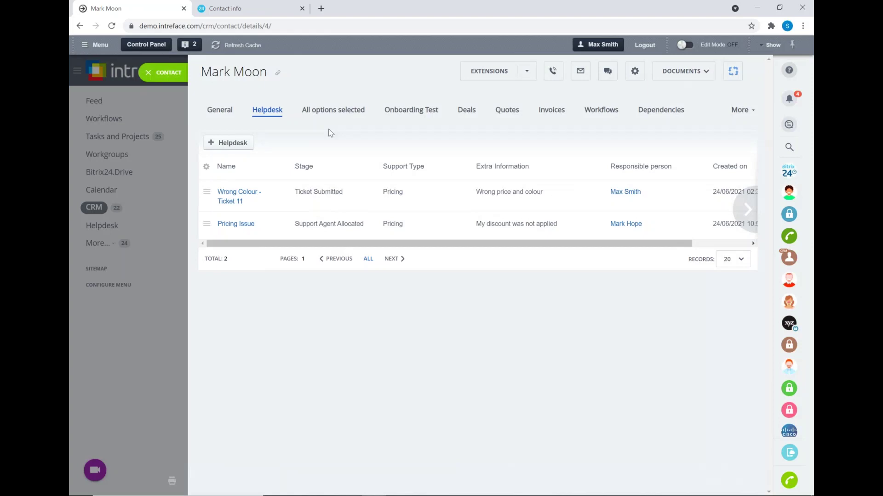